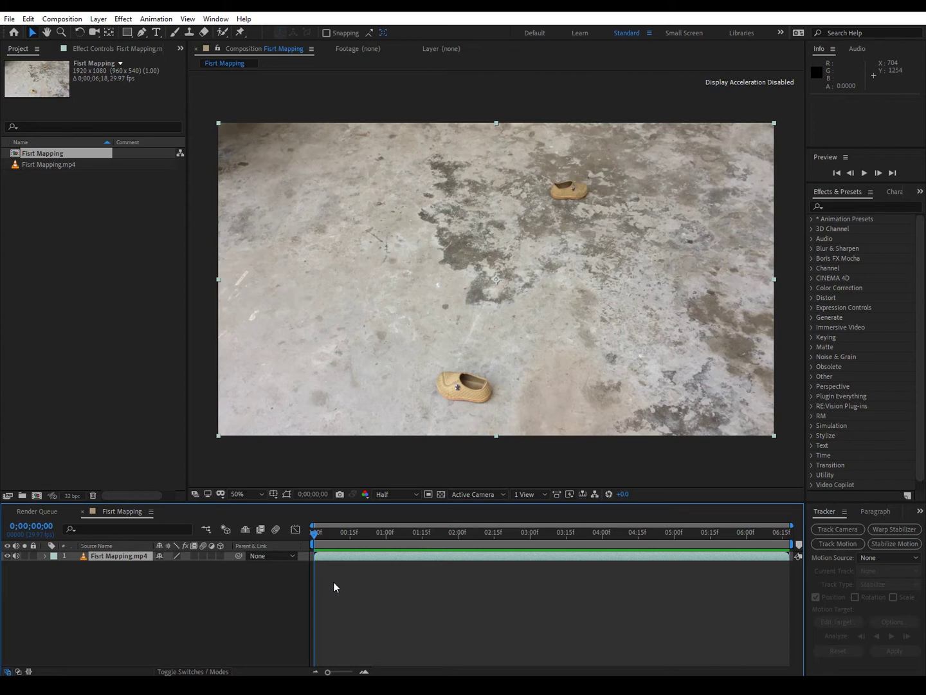
Scrub through the footage, return to the first frame, and select the Fisrt Mapping.mp4 layer.
{"action": "mouse_move", "coordinate": [318, 542]}
{"action": "left_mouse_down"}
{"action": "mouse_move", "coordinate": [513, 542]}
{"action": "mouse_move", "coordinate": [322, 543]}
{"action": "left_mouse_up"}
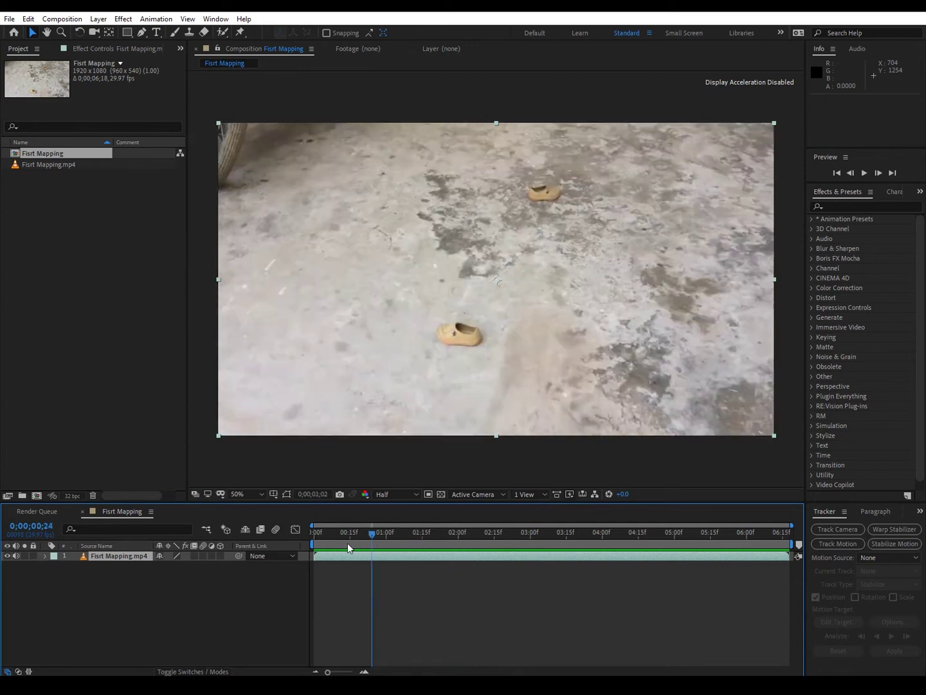
{"action": "left_click_drag", "start_coordinate": [320, 534], "coordinate": [305, 535]}
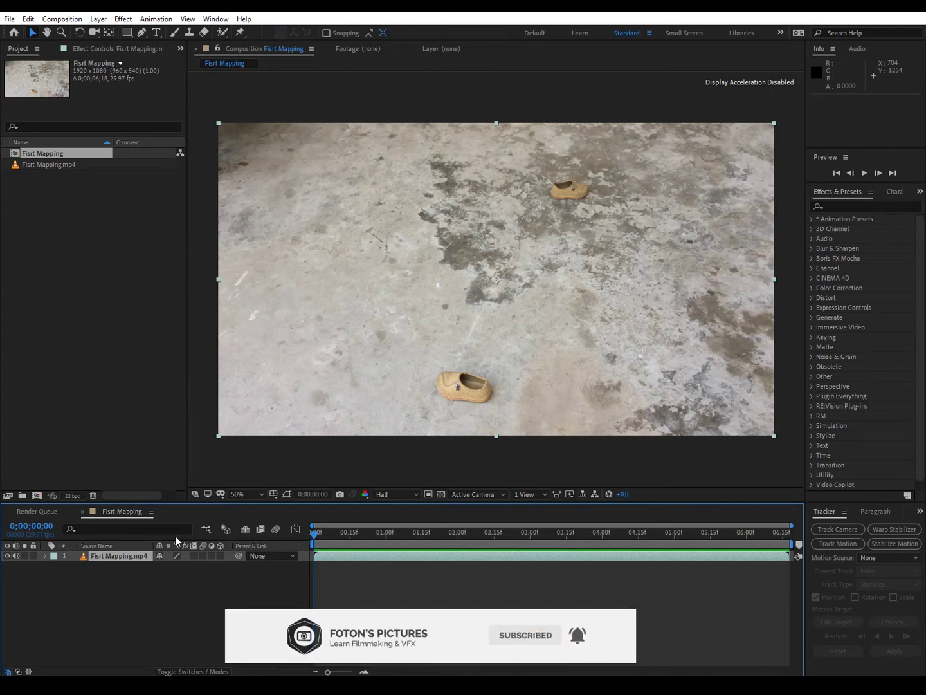
{"action": "left_click", "coordinate": [118, 580]}
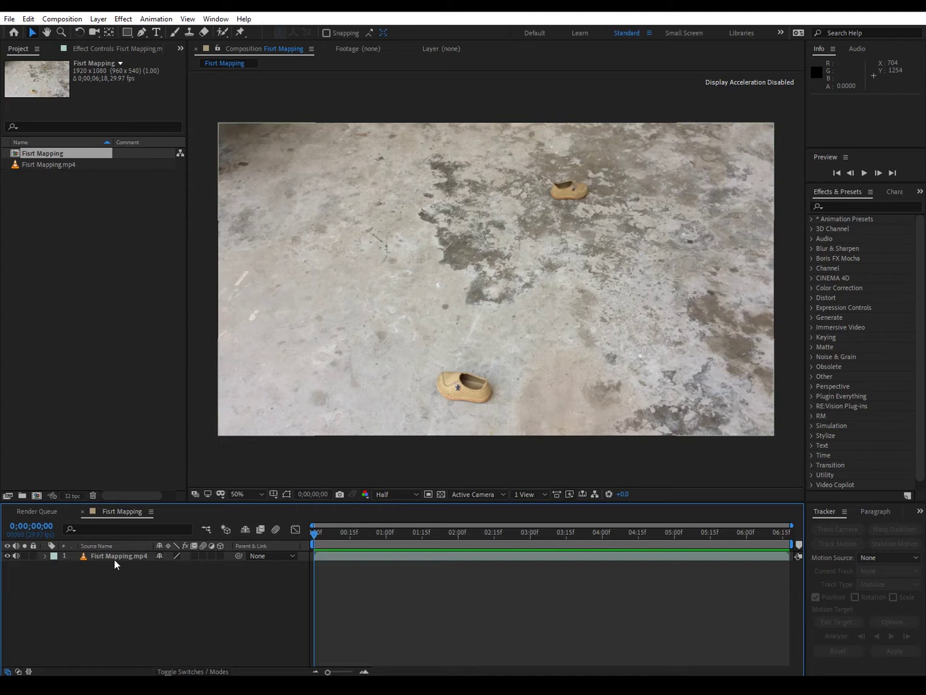
{"action": "left_click", "coordinate": [114, 559]}
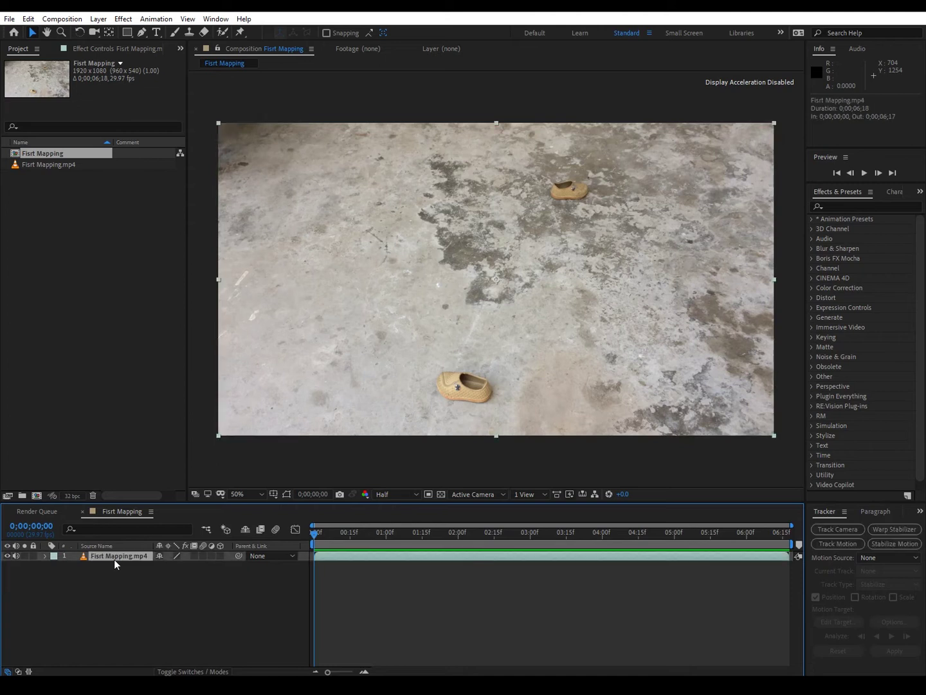
Add Fisrt Mapping to the Render Queue and delete the accidental duplicate queue item.
{"action": "left_click", "coordinate": [63, 20]}
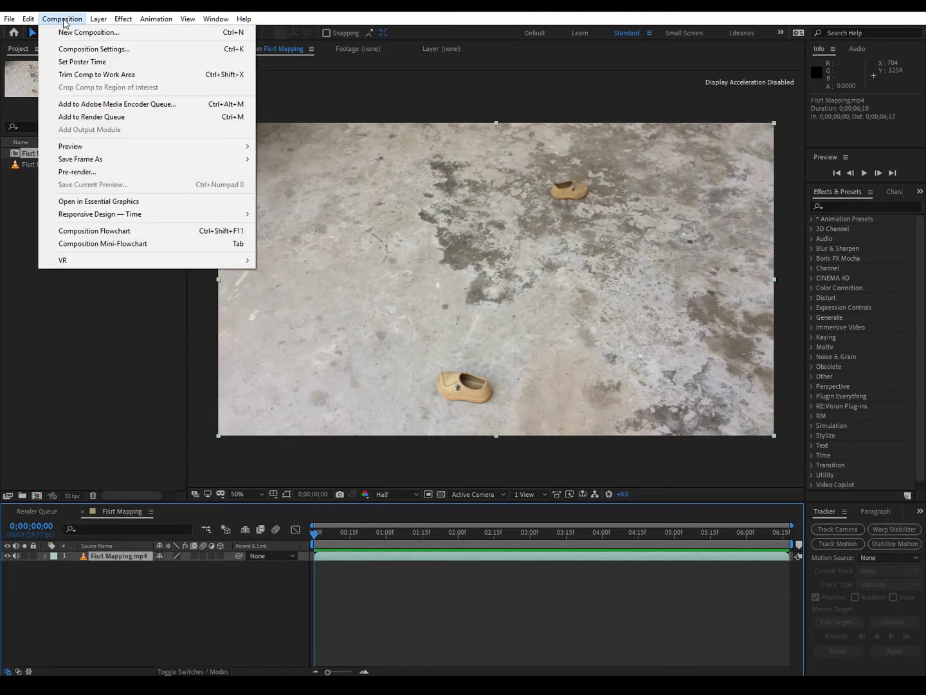
{"action": "left_click", "coordinate": [89, 120]}
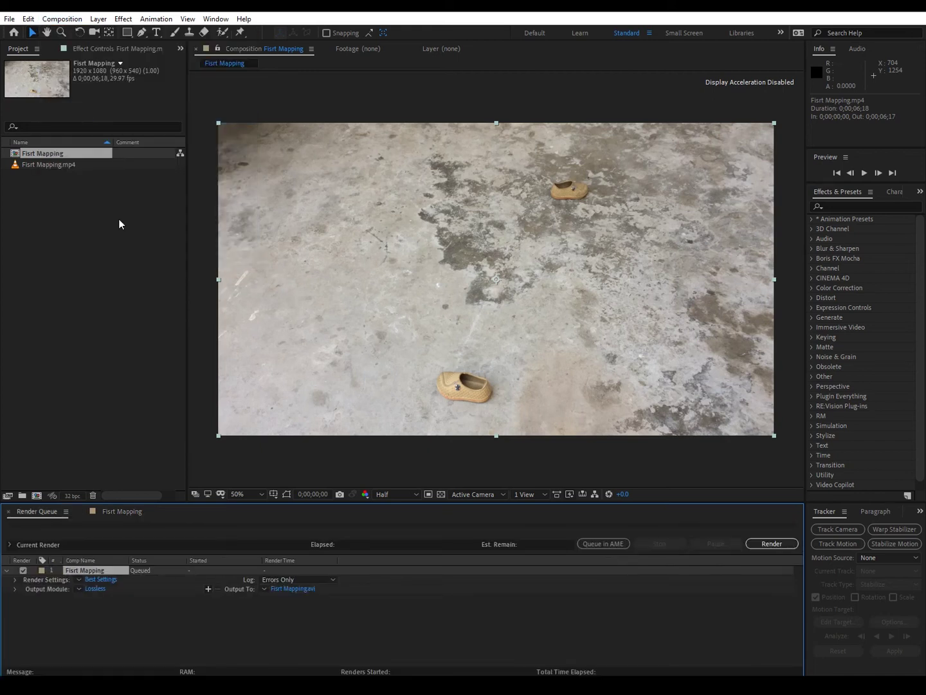
{"action": "left_click", "coordinate": [130, 512]}
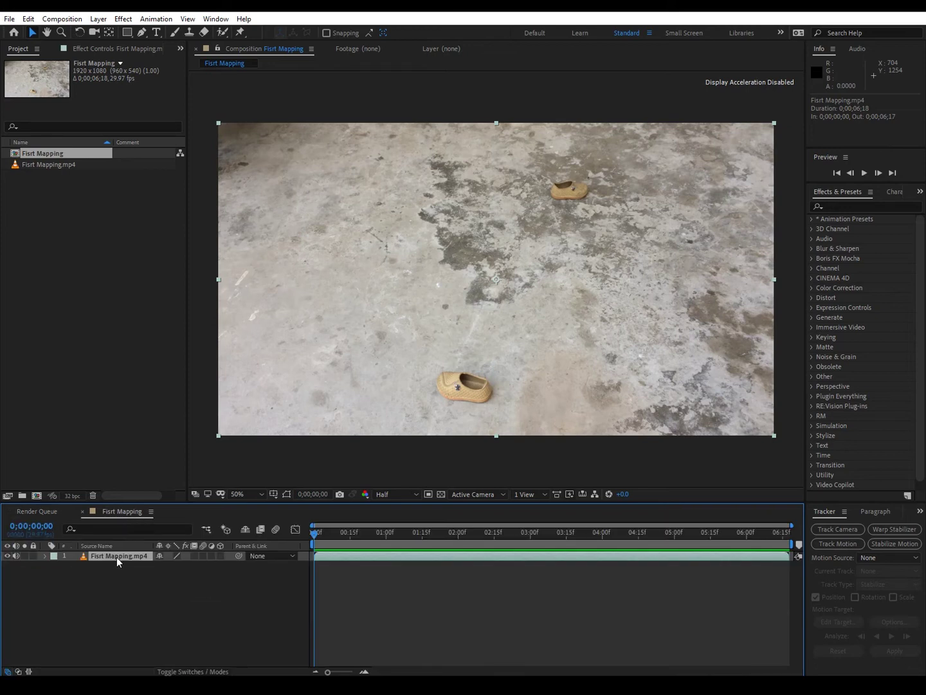
{"action": "key", "text": "ctrl+m"}
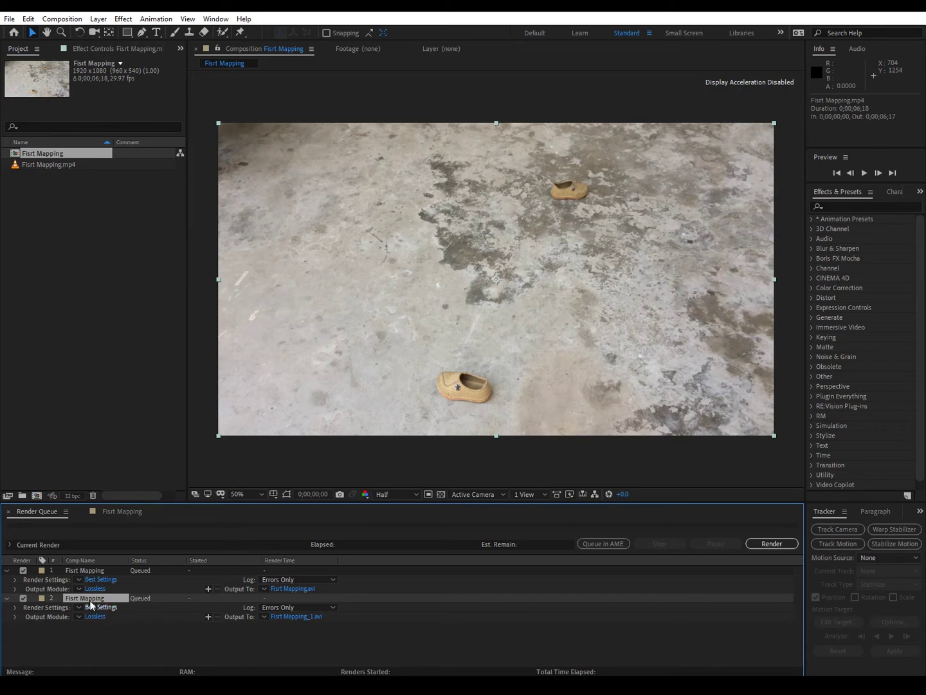
{"action": "key", "text": "Delete"}
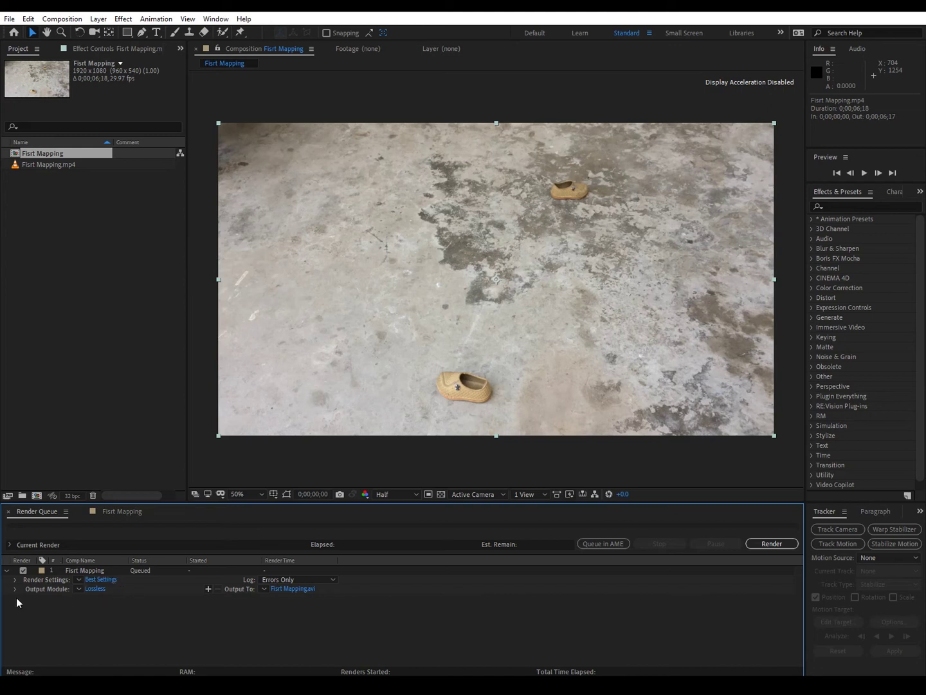
Set the output module format to QuickTime with the Animation codec and audio output on Auto.
{"action": "left_click", "coordinate": [92, 590]}
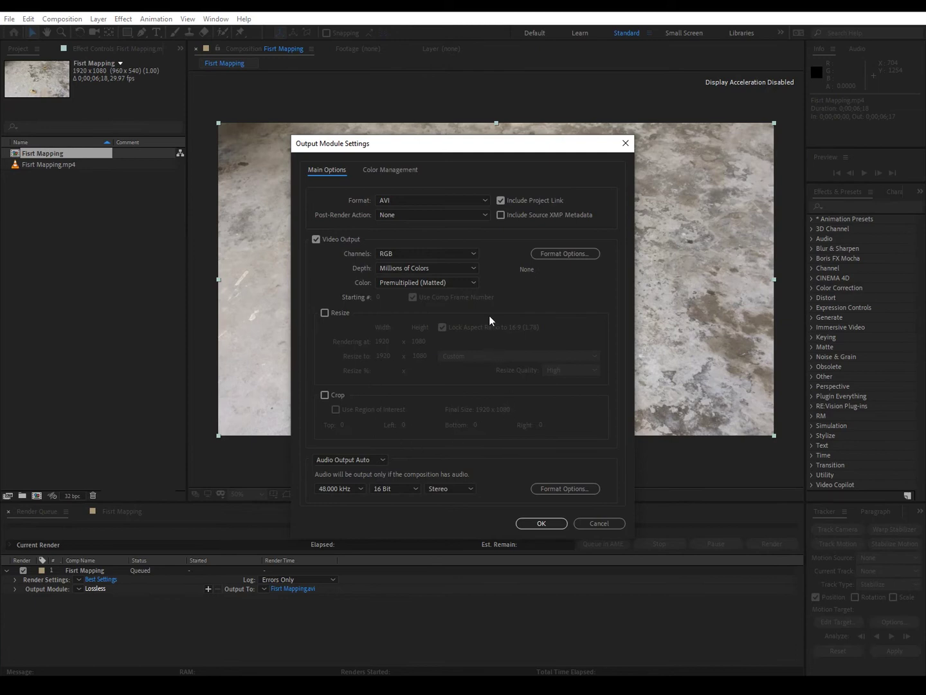
{"action": "left_click", "coordinate": [465, 203]}
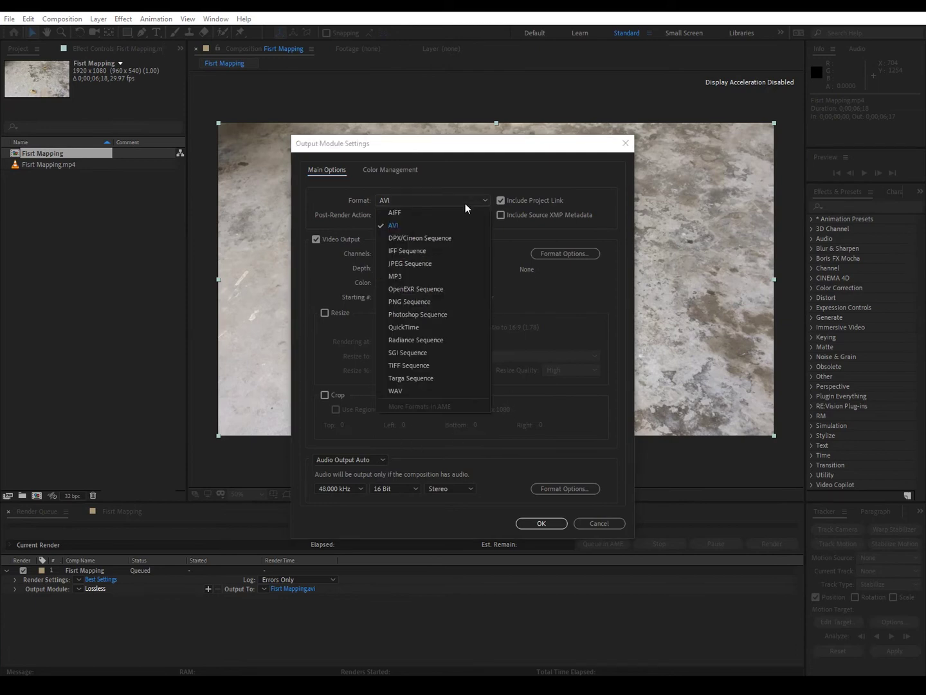
{"action": "left_click", "coordinate": [422, 326]}
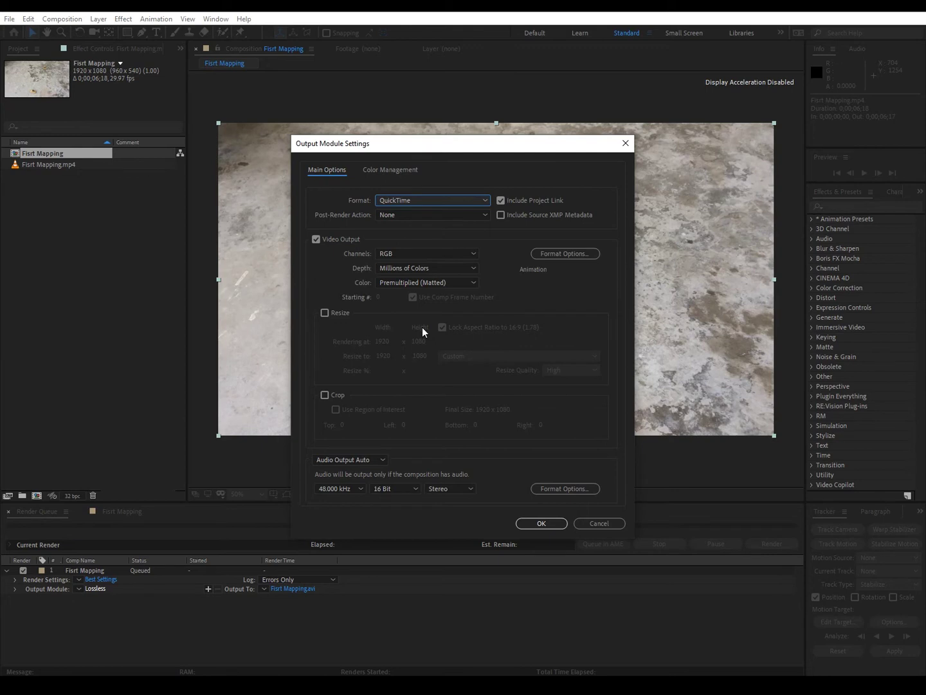
{"action": "left_click", "coordinate": [568, 256]}
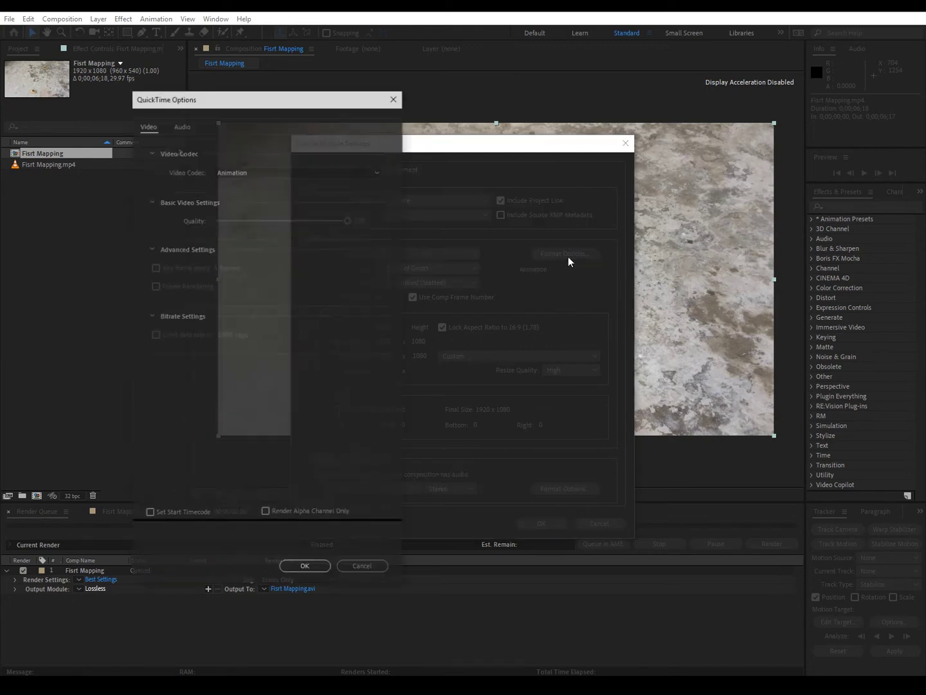
{"action": "left_click", "coordinate": [258, 173]}
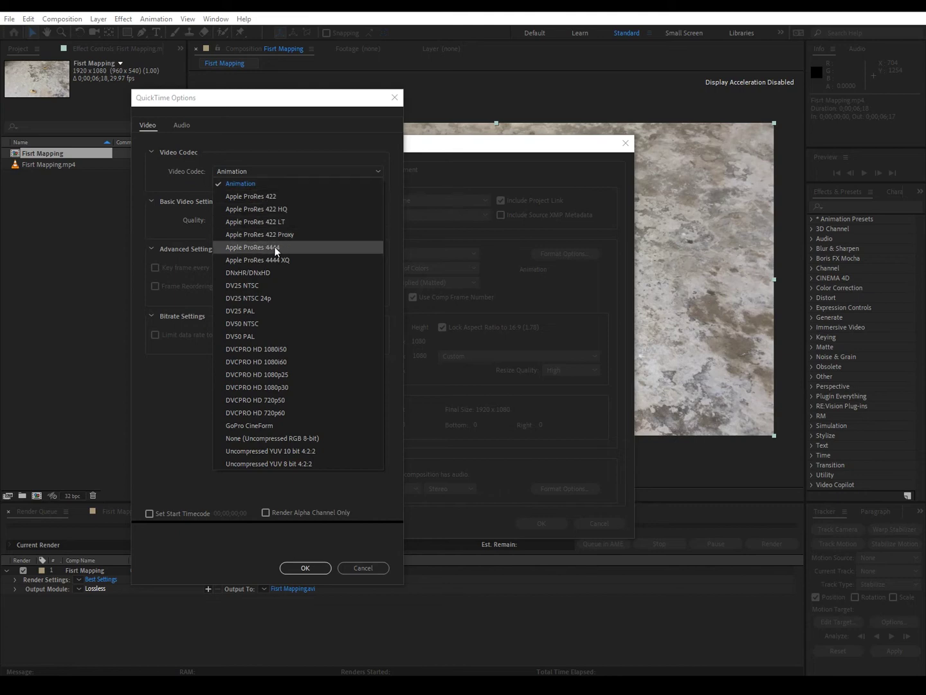
{"action": "left_click", "coordinate": [241, 185]}
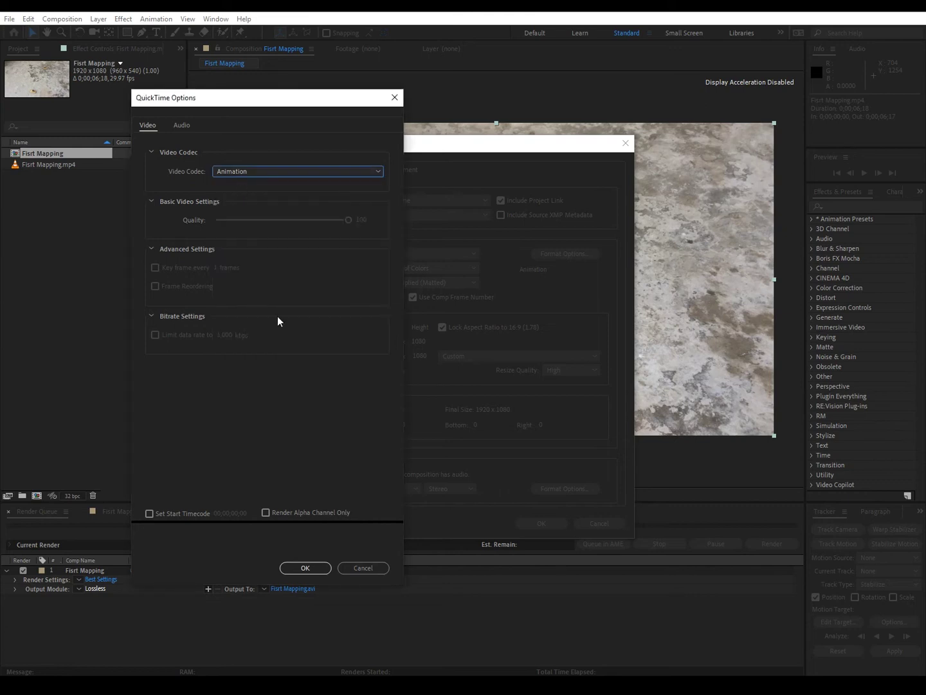
{"action": "left_click", "coordinate": [308, 569]}
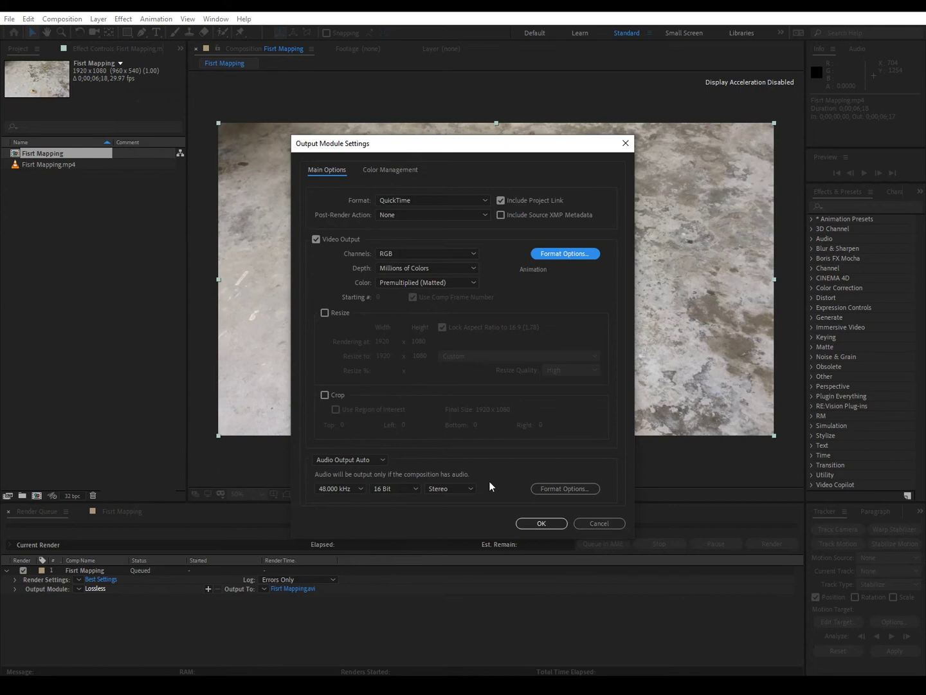
{"action": "left_click", "coordinate": [363, 461]}
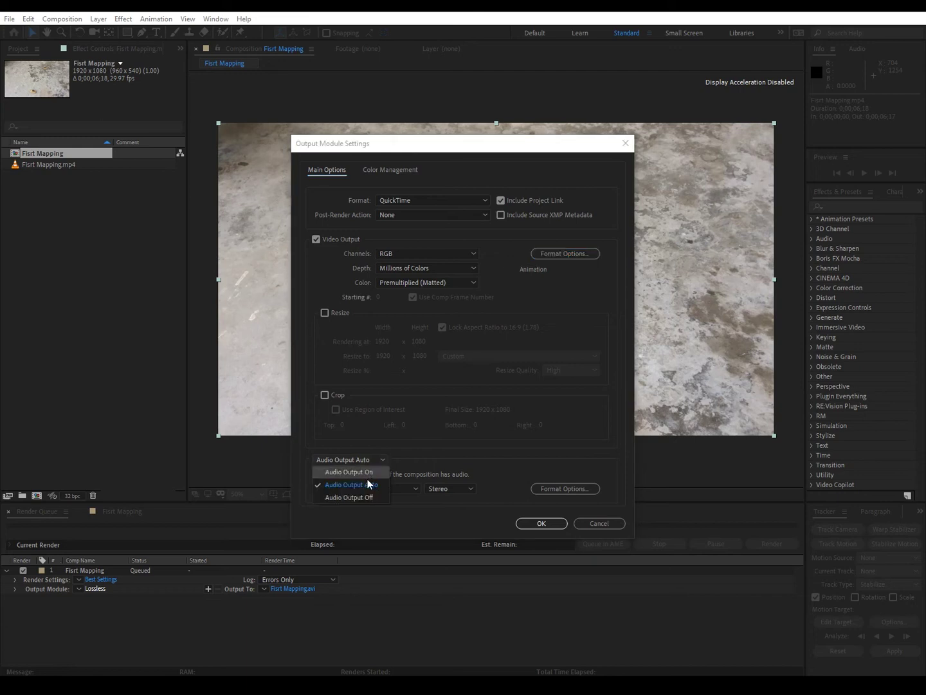
{"action": "left_click", "coordinate": [380, 483]}
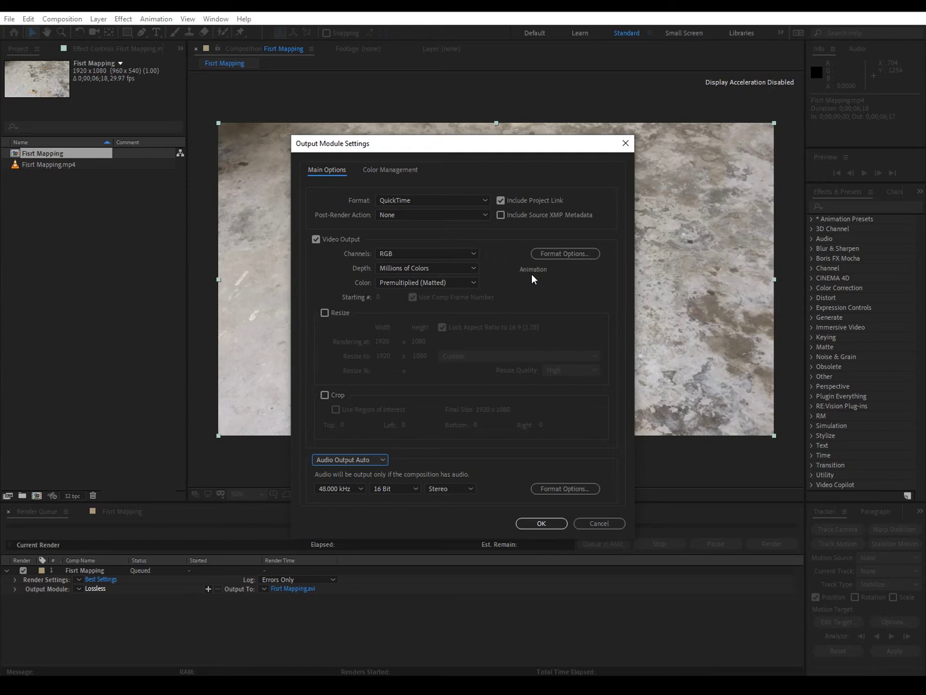
Output to Fisrt Mapping.mov in the Learning VFX folder and render it (done in 37 seconds).
{"action": "left_click", "coordinate": [542, 524]}
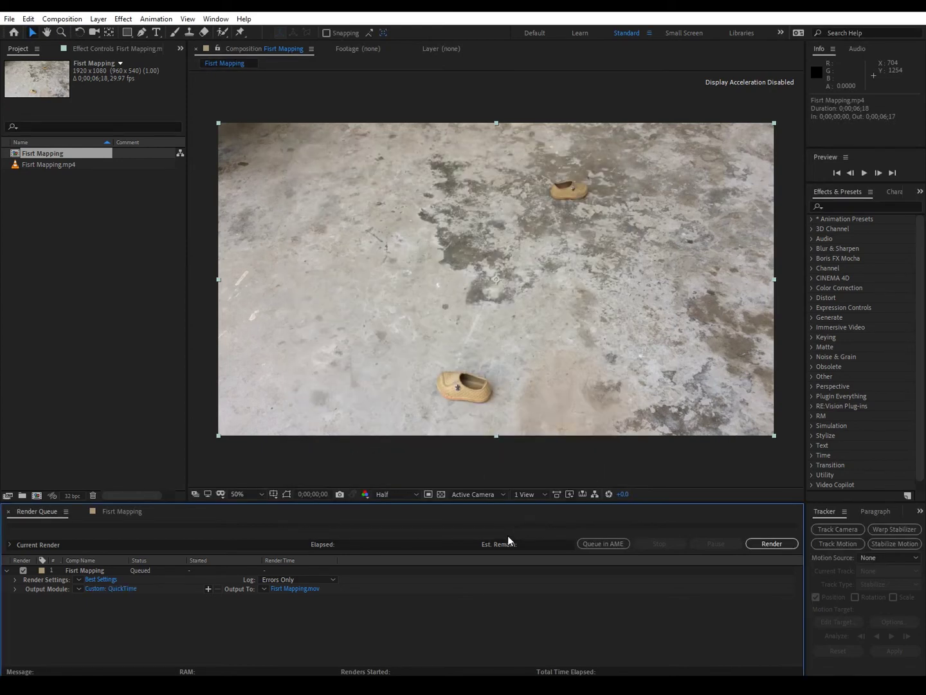
{"action": "left_click", "coordinate": [296, 589]}
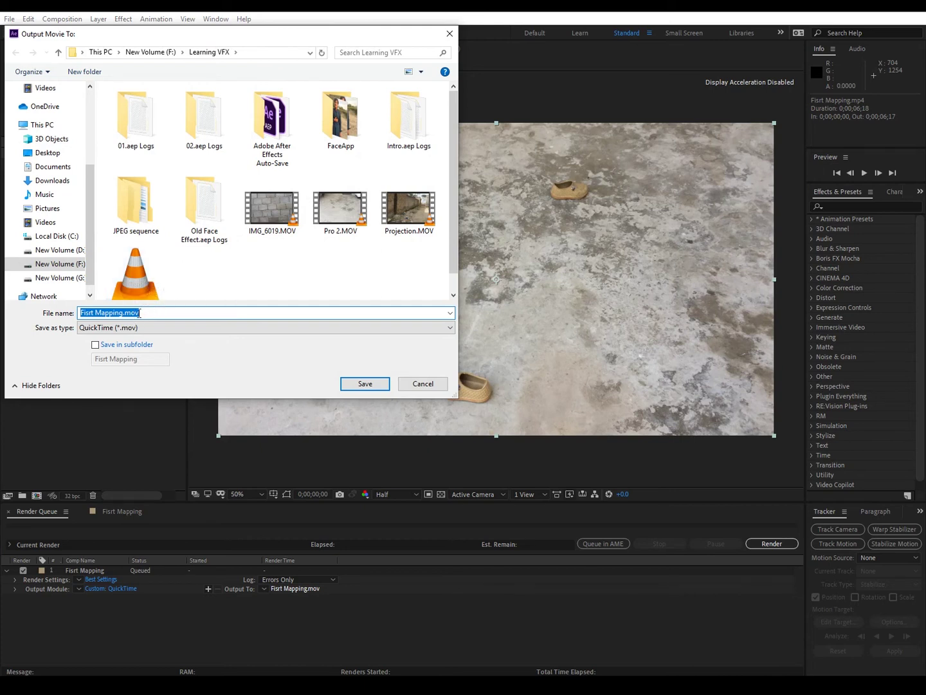
{"action": "left_click", "coordinate": [366, 384]}
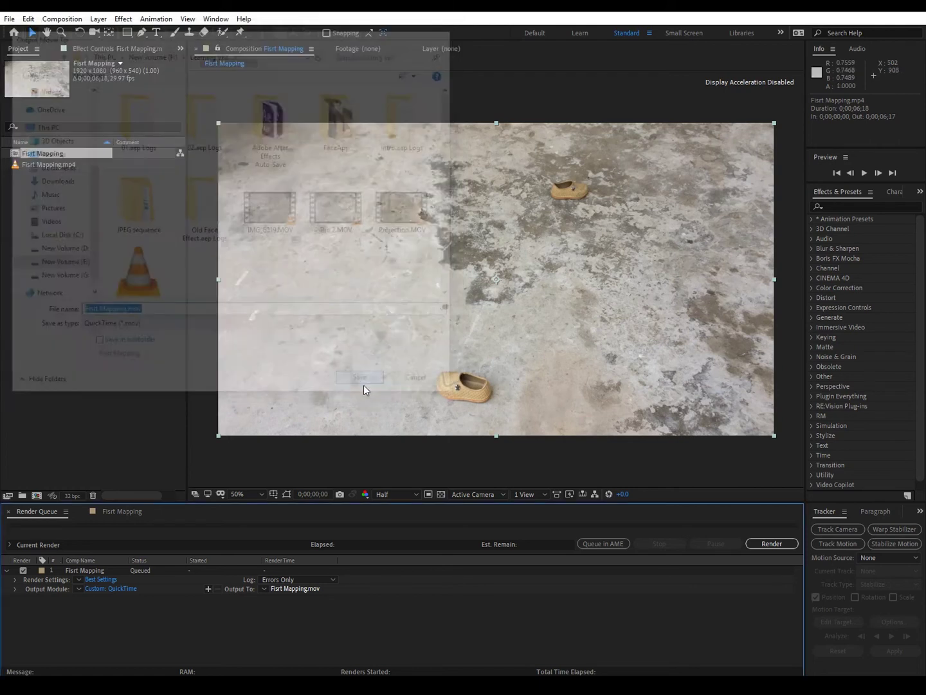
{"action": "left_click", "coordinate": [751, 547]}
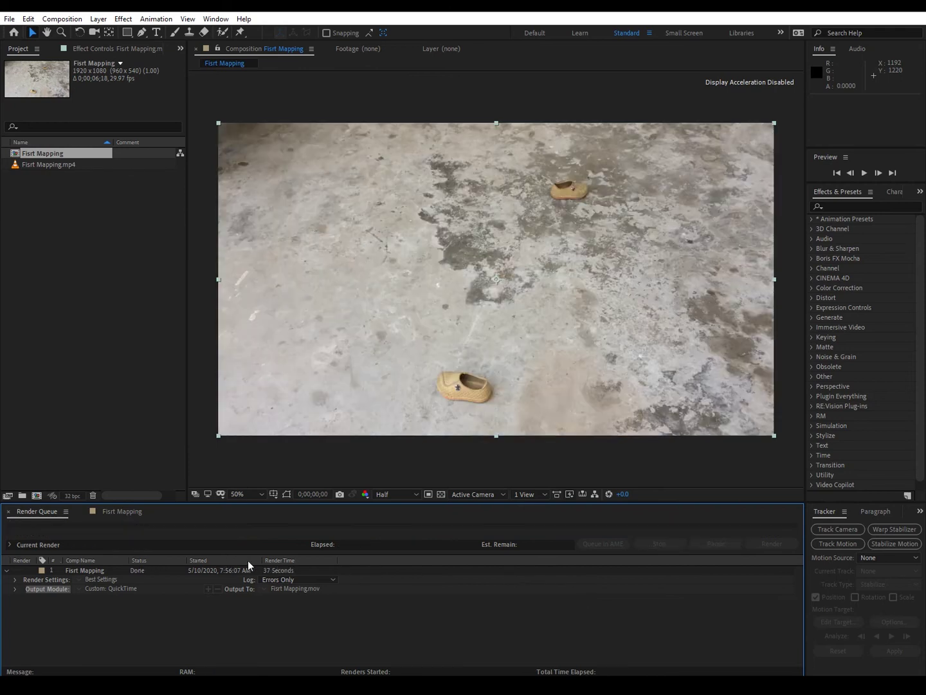
{"action": "left_click", "coordinate": [127, 509]}
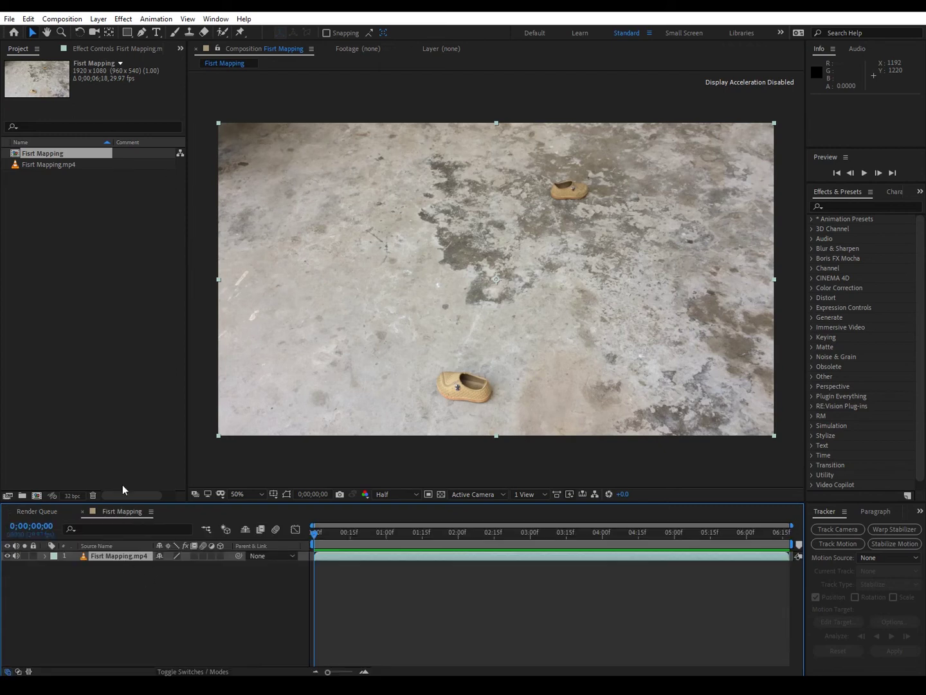
Send Fisrt Mapping to Adobe Media Encoder as an H.264 YouTube 1080p Full HD job and open its export settings.
{"action": "left_click", "coordinate": [64, 19]}
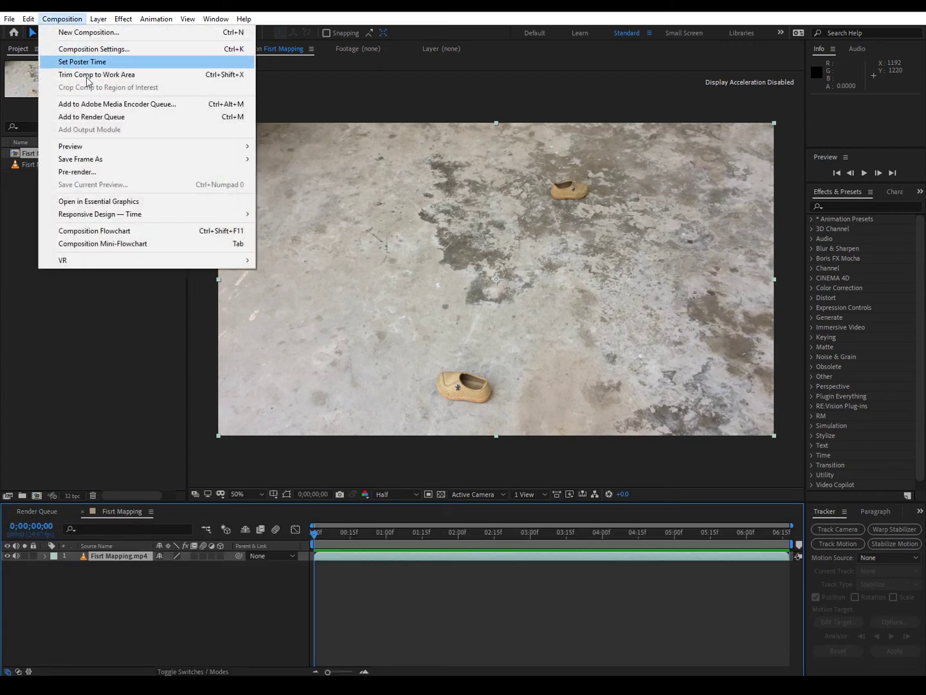
{"action": "left_click", "coordinate": [122, 105]}
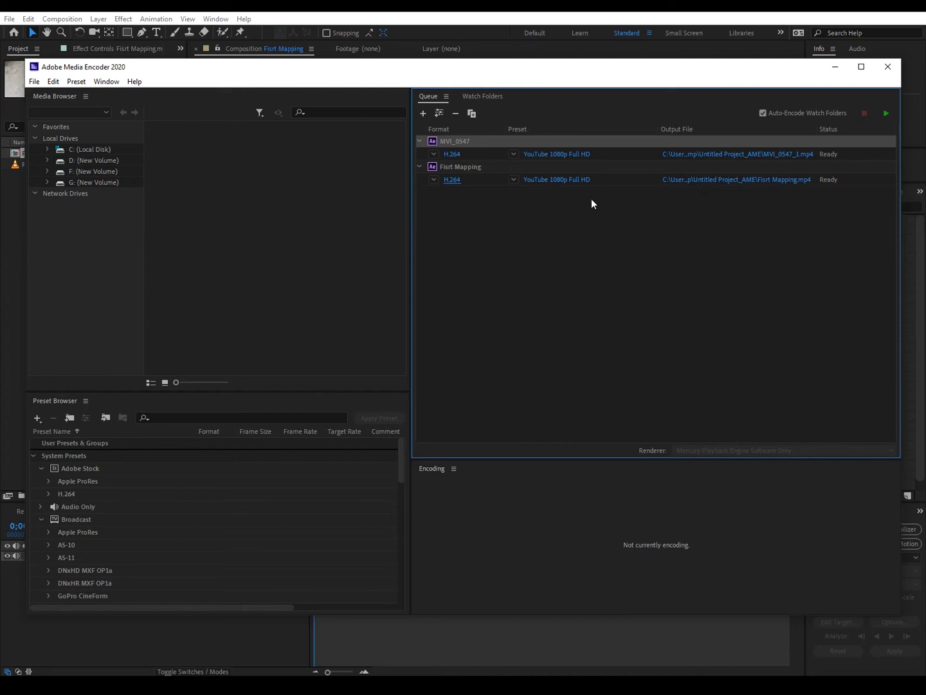
{"action": "left_click", "coordinate": [454, 186]}
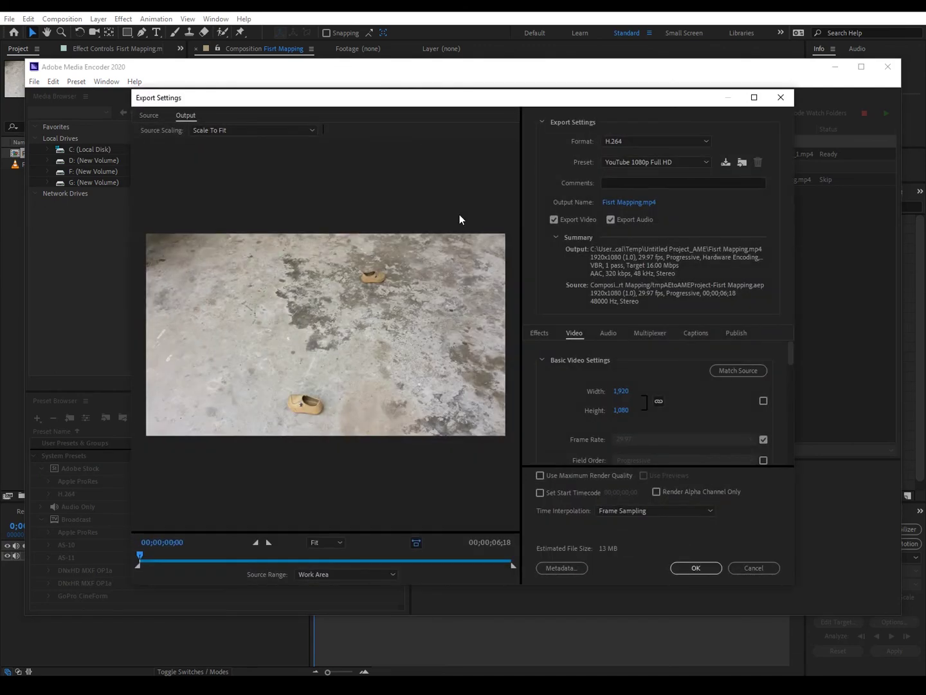
{"action": "left_click", "coordinate": [634, 142]}
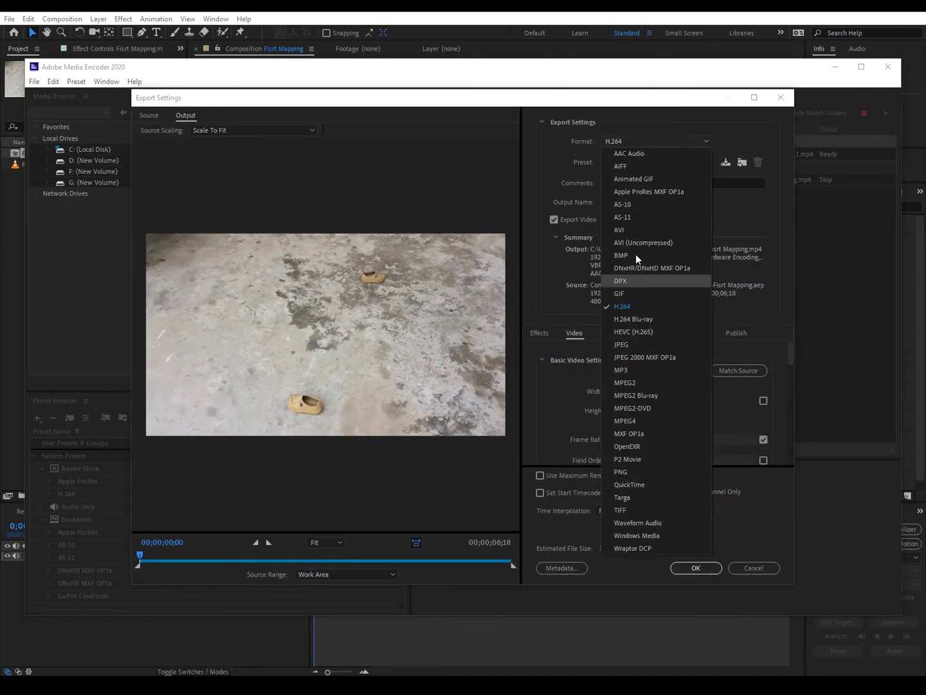
{"action": "left_click", "coordinate": [629, 312]}
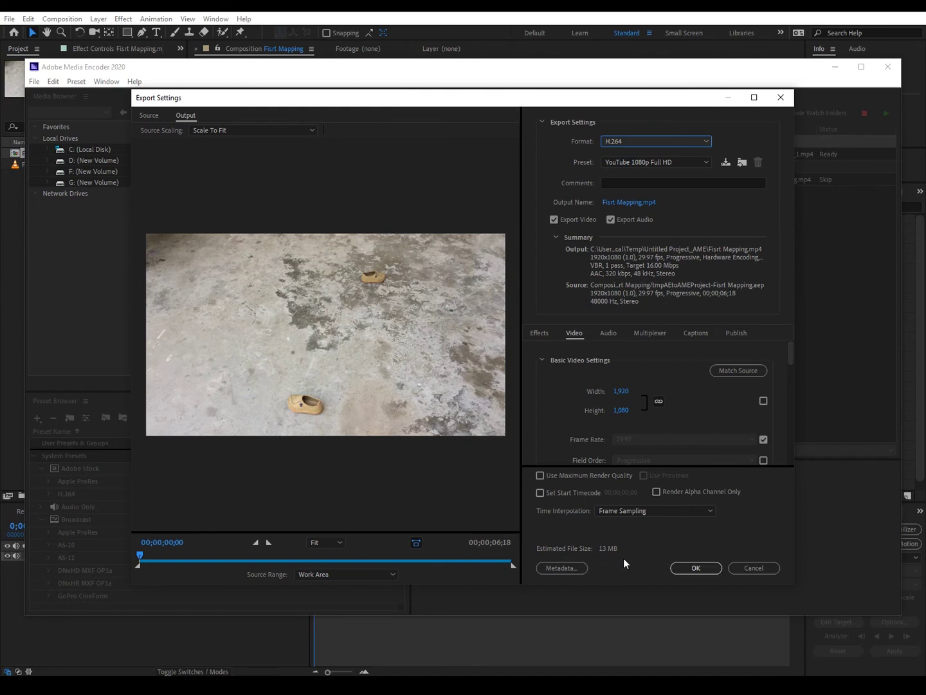
{"action": "left_click", "coordinate": [693, 567]}
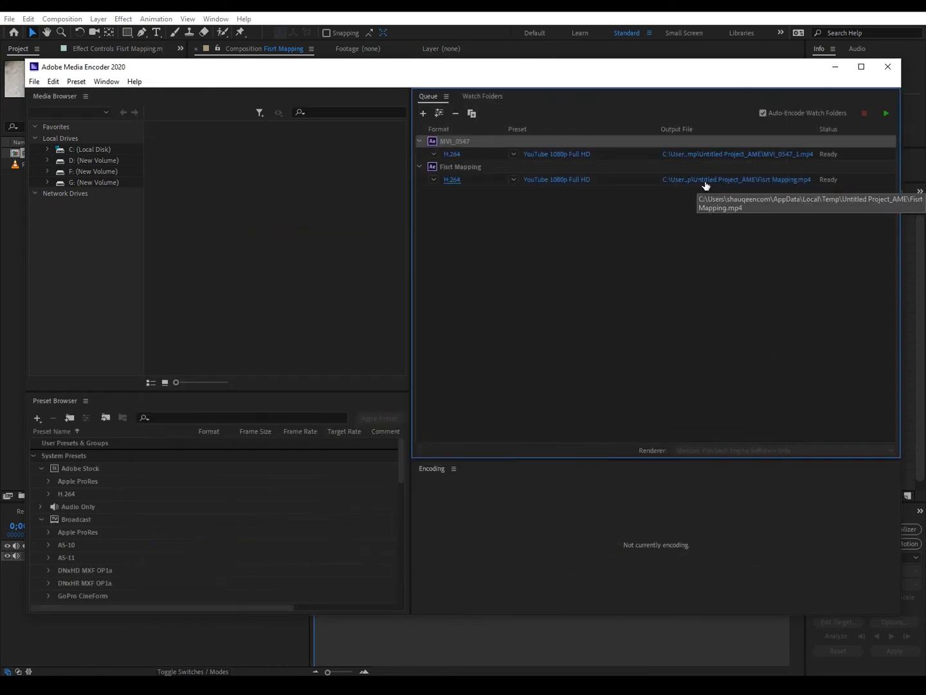
Set the Fisrt Mapping.mp4 output location to the Desktop.
{"action": "left_click", "coordinate": [705, 182]}
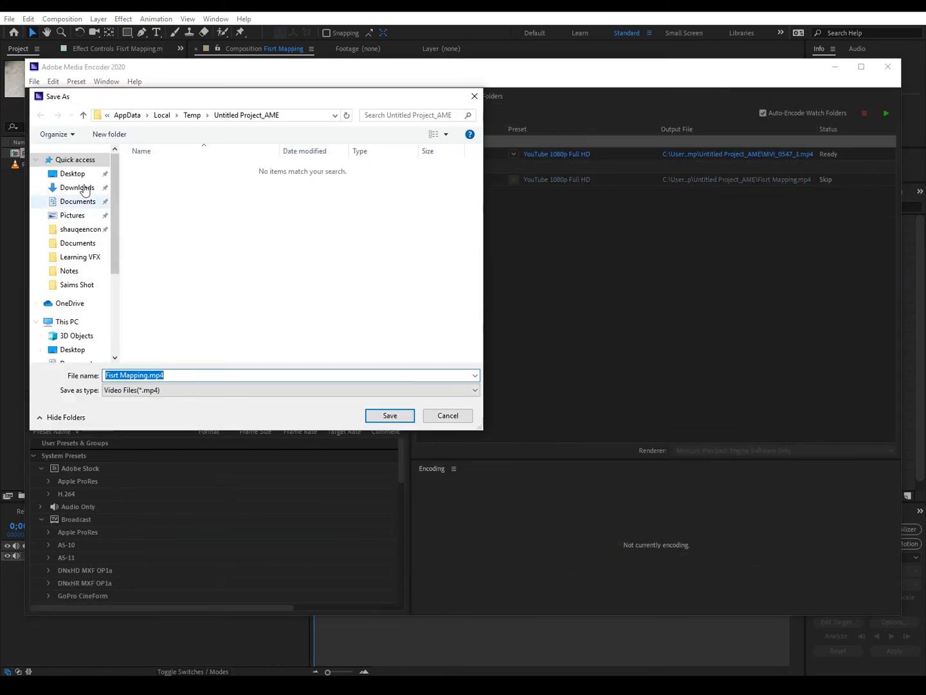
{"action": "left_click", "coordinate": [84, 174]}
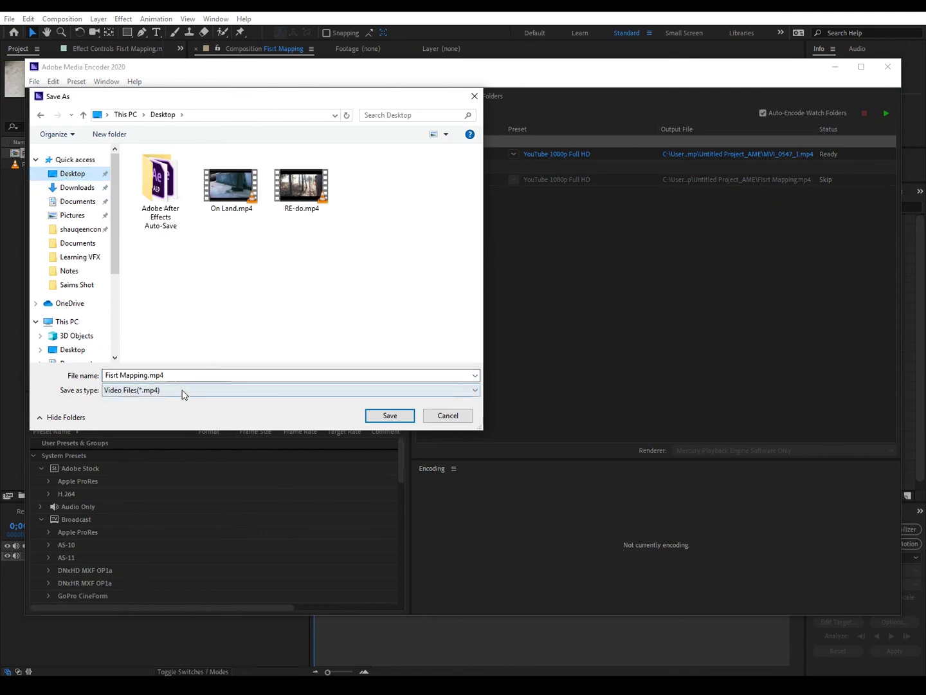
{"action": "left_click", "coordinate": [406, 416]}
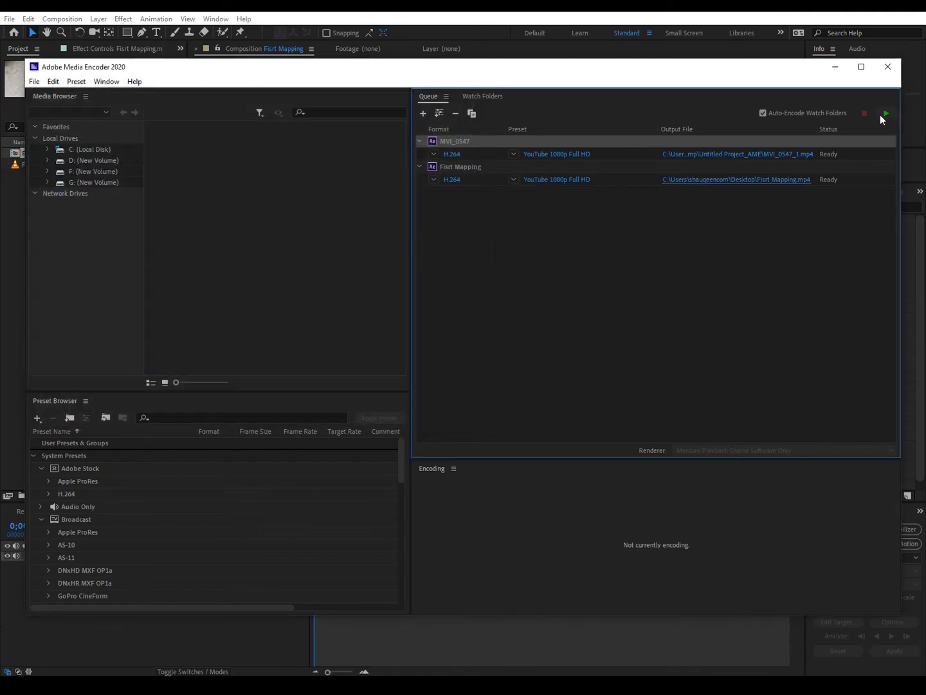
Start the encoding queue, stop it partway, and close Media Encoder.
{"action": "left_click", "coordinate": [885, 115]}
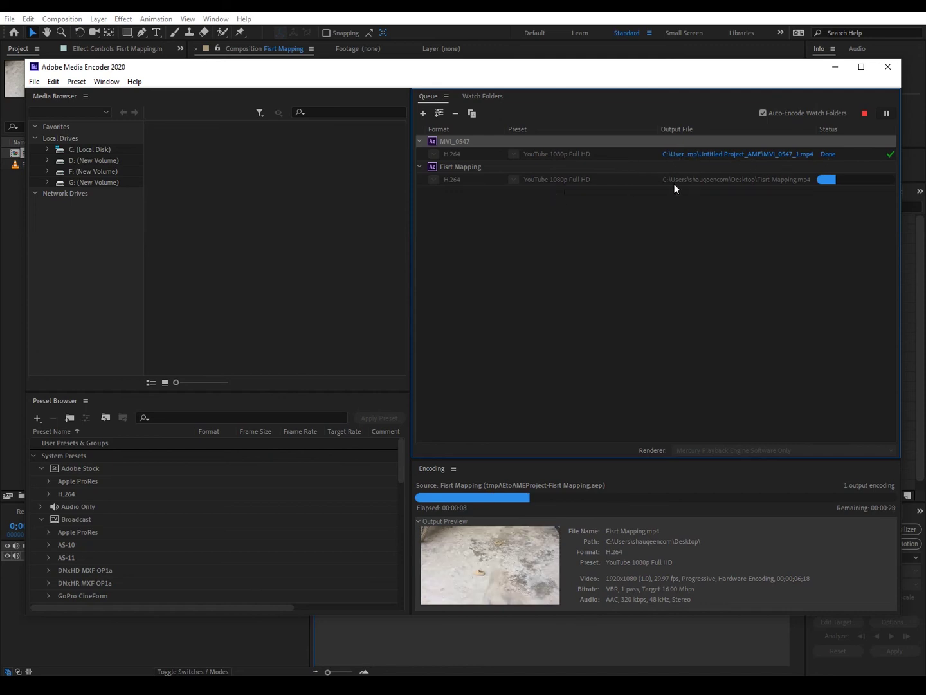
{"action": "left_click", "coordinate": [865, 113]}
{"action": "left_click", "coordinate": [531, 368]}
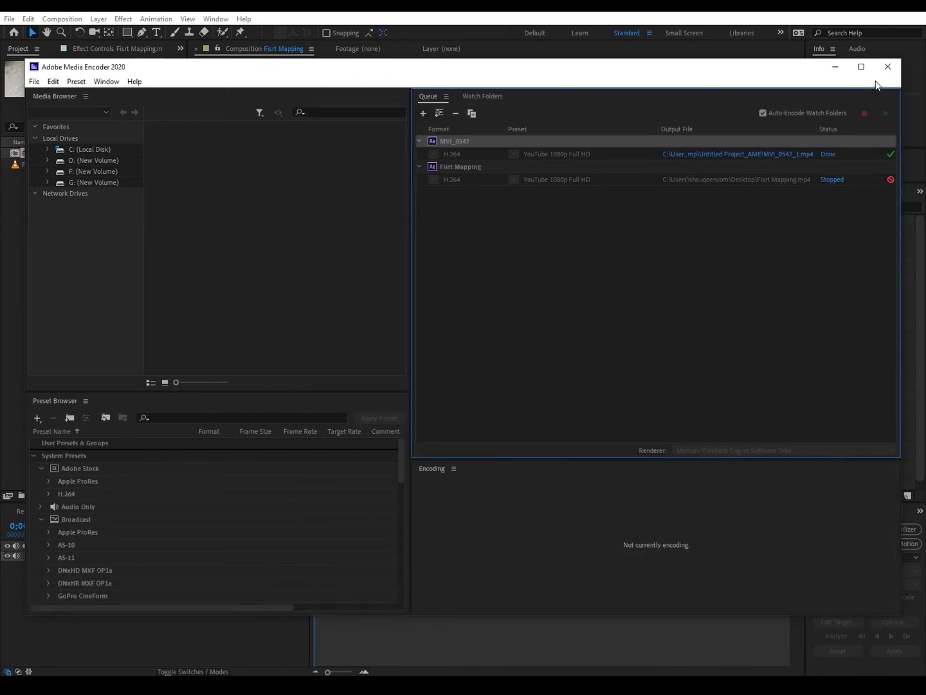
{"action": "left_click", "coordinate": [889, 66]}
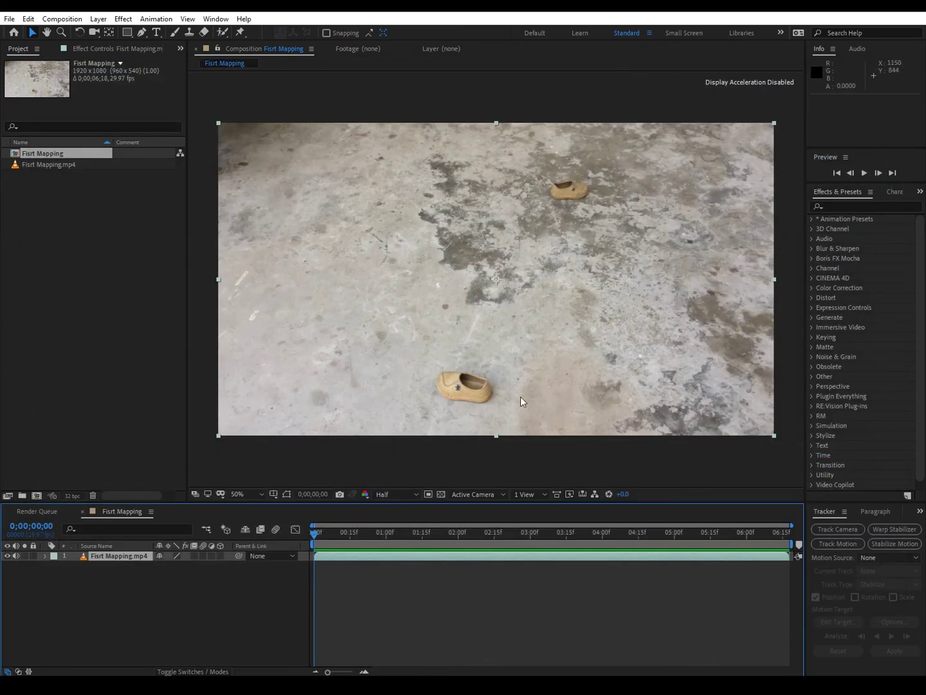